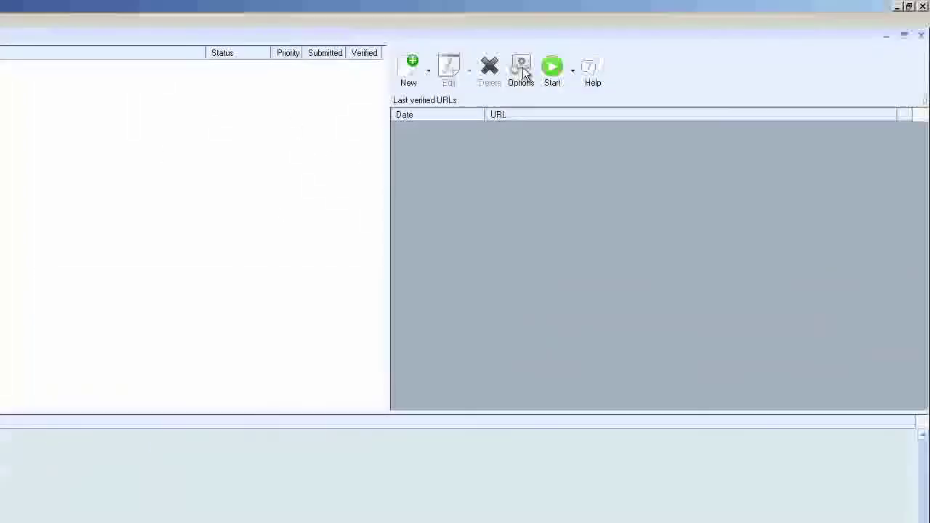
- Open the Settings dialog from the toolbar's Options button to show the Captcha page
{"action": "left_click", "coordinate": [656, 47]}
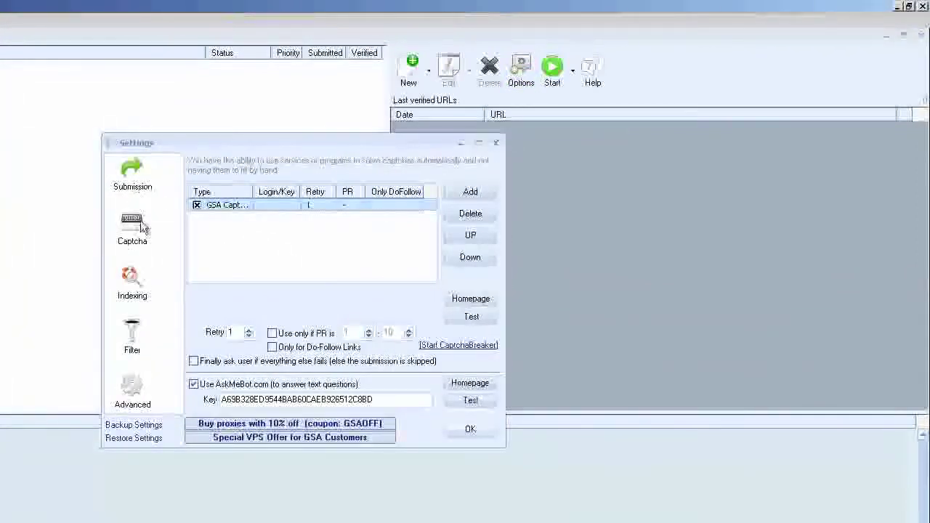
- Switch Settings to the Advanced page showing the global site list options
{"action": "left_click", "coordinate": [133, 398]}
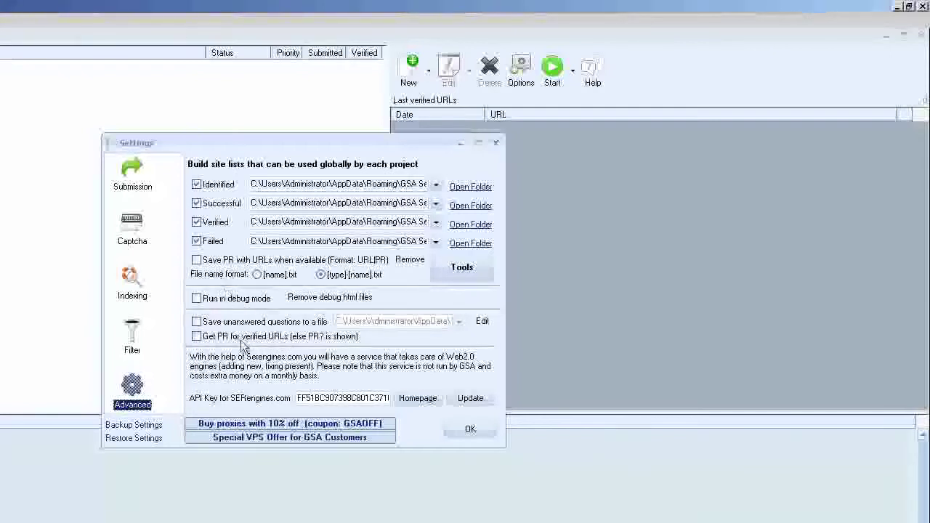
- On the Filter page, toggle blacklist skipping on and back off, leaving it disabled
{"action": "left_click", "coordinate": [135, 338]}
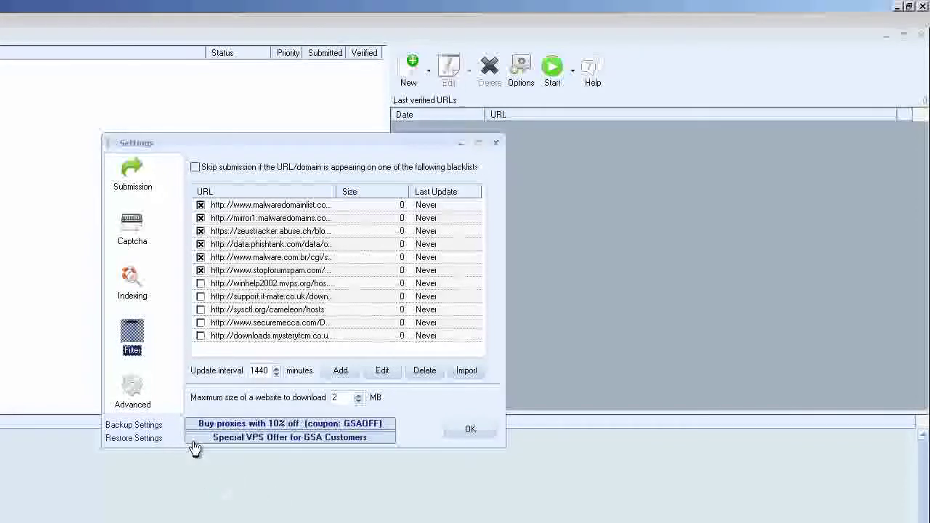
{"action": "left_click", "coordinate": [196, 169]}
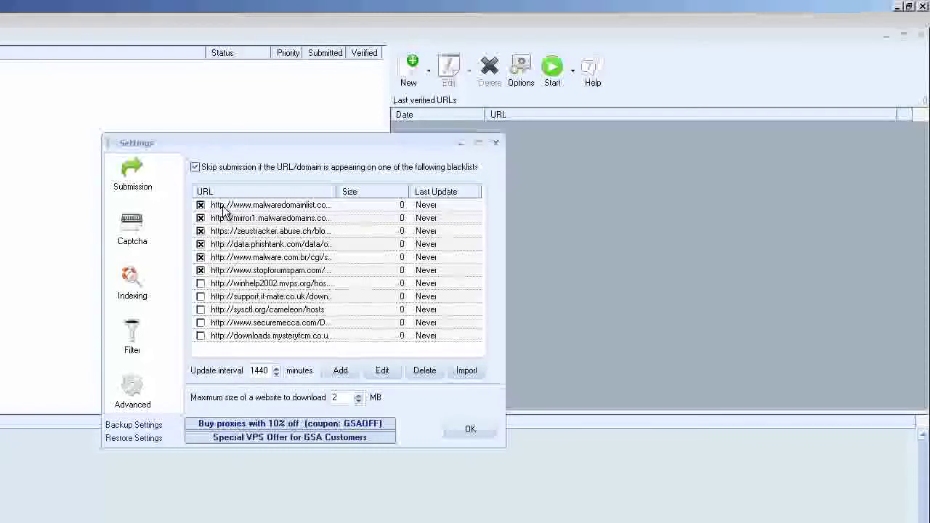
{"action": "left_click", "coordinate": [196, 168]}
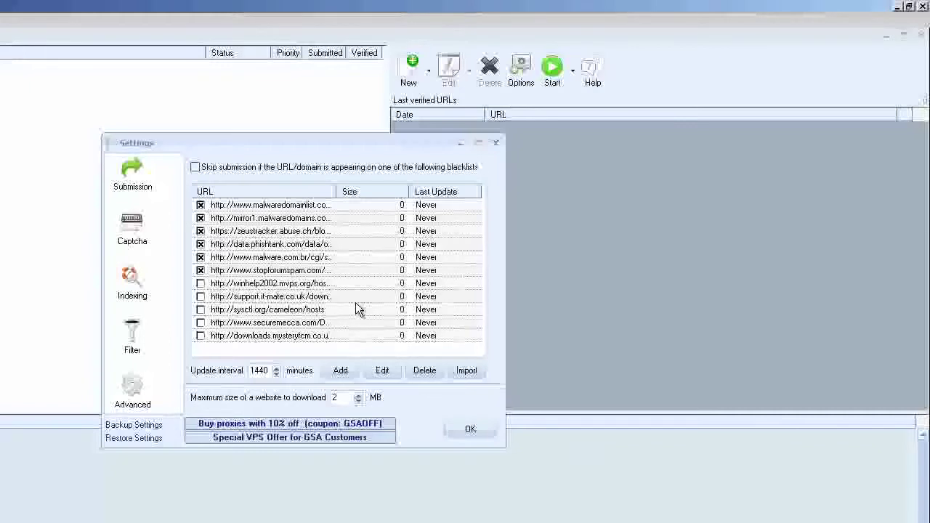
{"action": "left_click", "coordinate": [122, 180]}
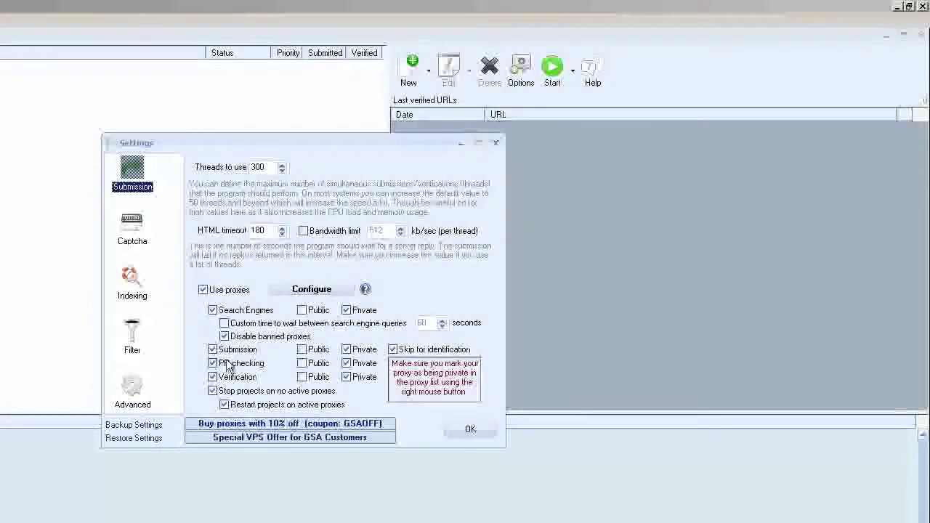
- Tick 'Stop projects on no active proxies' in the Submission proxy settings
{"action": "left_click", "coordinate": [212, 392]}
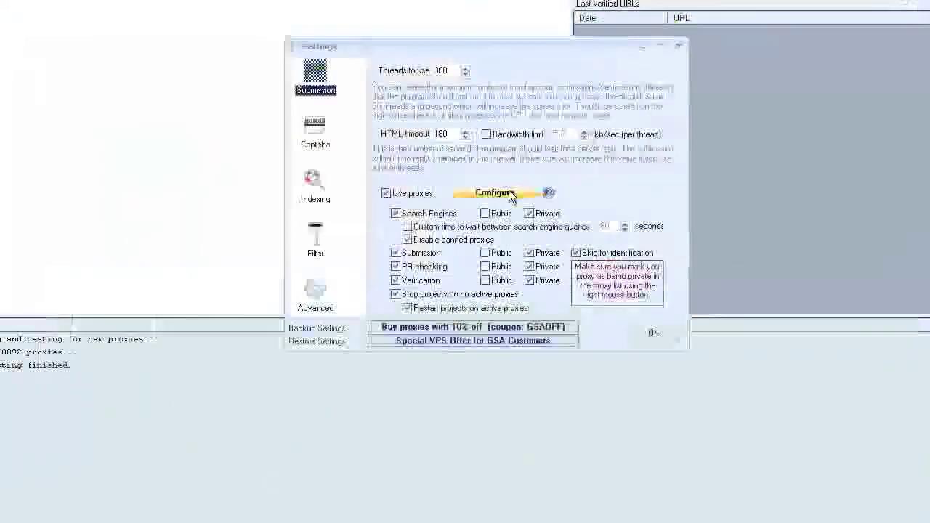
{"action": "left_click", "coordinate": [494, 193]}
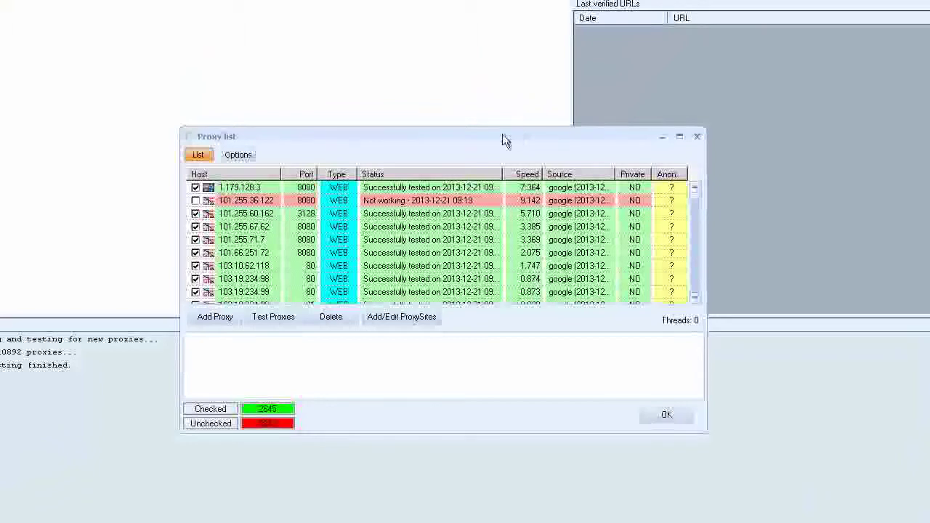
- Move and enlarge the proxy list window, then review the Add Proxy options without importing
{"action": "left_click_drag", "start_coordinate": [501, 138], "coordinate": [484, 37]}
{"action": "left_click_drag", "start_coordinate": [689, 333], "coordinate": [806, 508]}
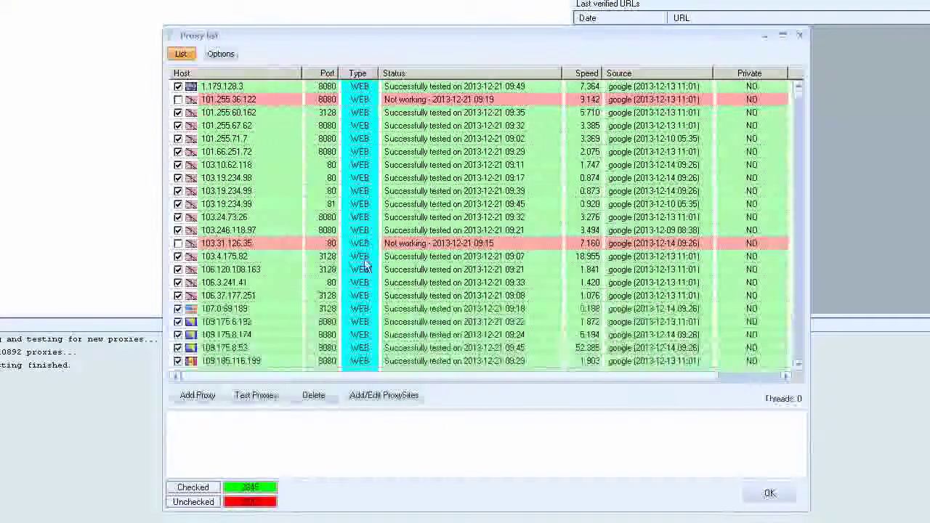
{"action": "left_click", "coordinate": [201, 402]}
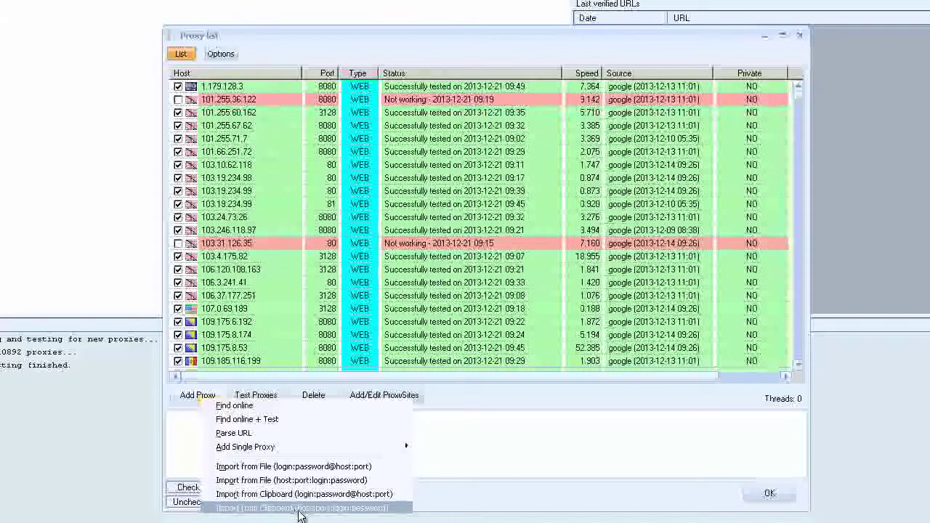
{"action": "left_click", "coordinate": [630, 431]}
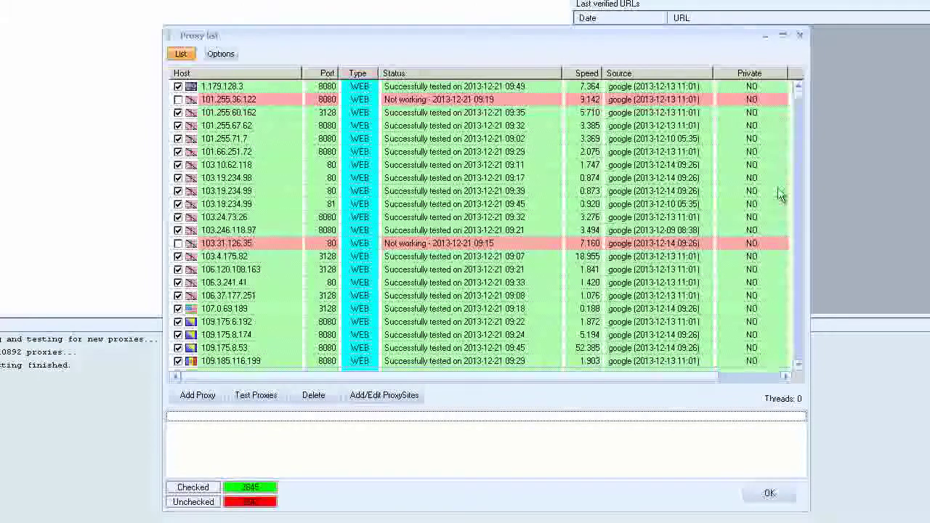
- Scroll to the bottom of the proxy list, then turn off automatic proxy searching under Options
{"action": "left_click_drag", "start_coordinate": [799, 94], "coordinate": [801, 383]}
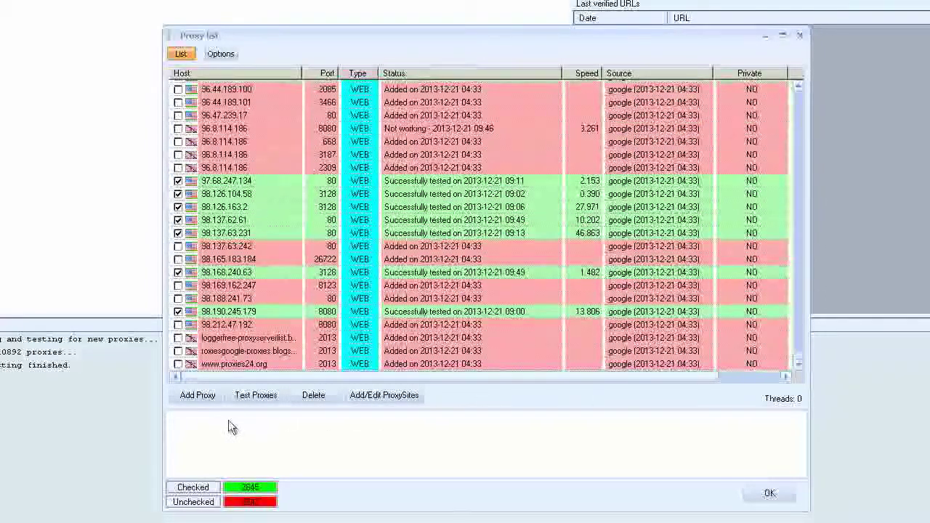
{"action": "left_click", "coordinate": [221, 54]}
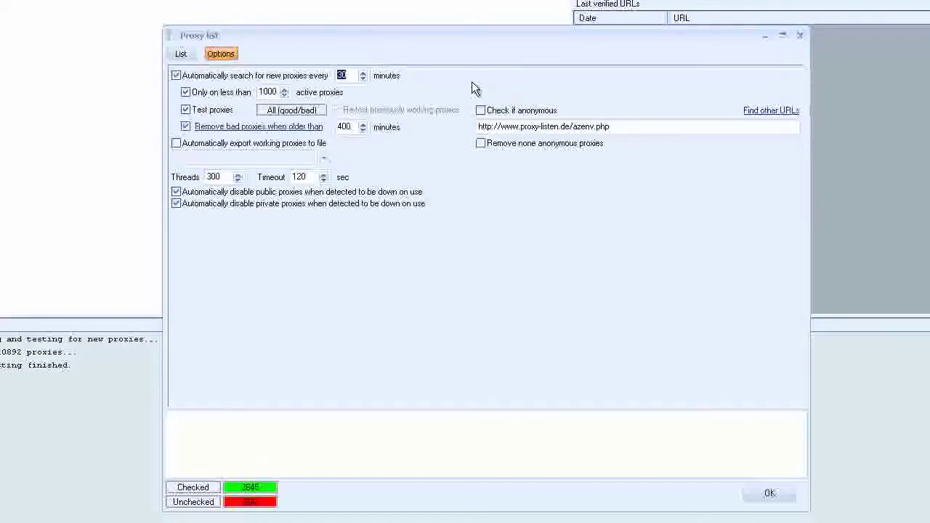
{"action": "left_click", "coordinate": [176, 75]}
{"action": "left_click", "coordinate": [177, 75]}
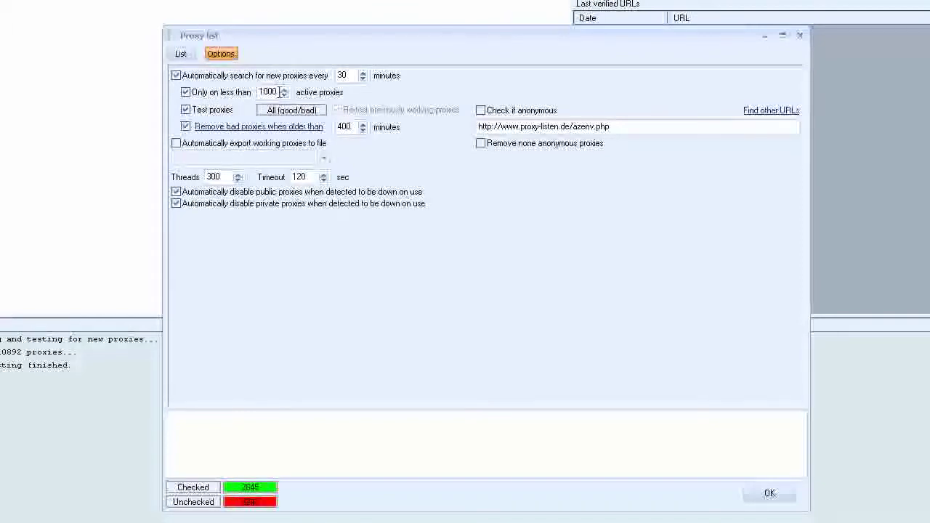
{"action": "double_click", "coordinate": [268, 91]}
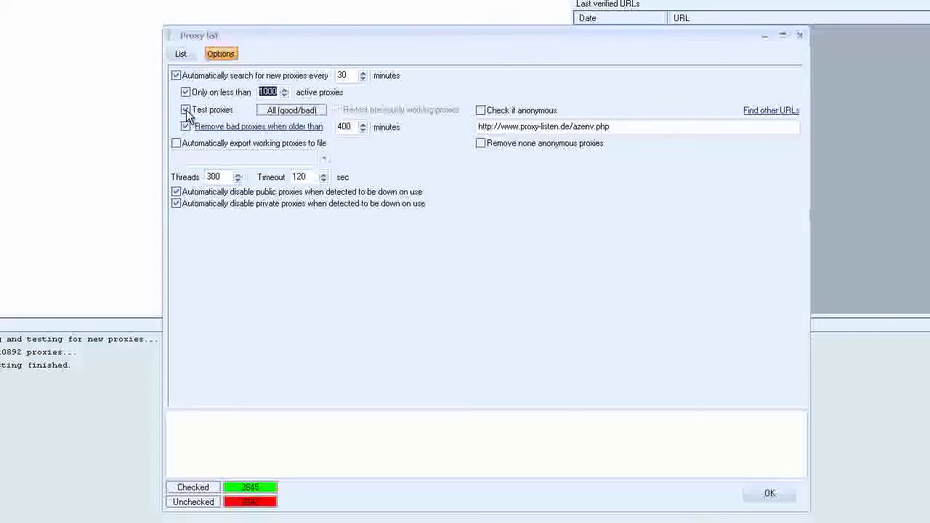
{"action": "left_click", "coordinate": [298, 113]}
{"action": "left_click", "coordinate": [299, 114]}
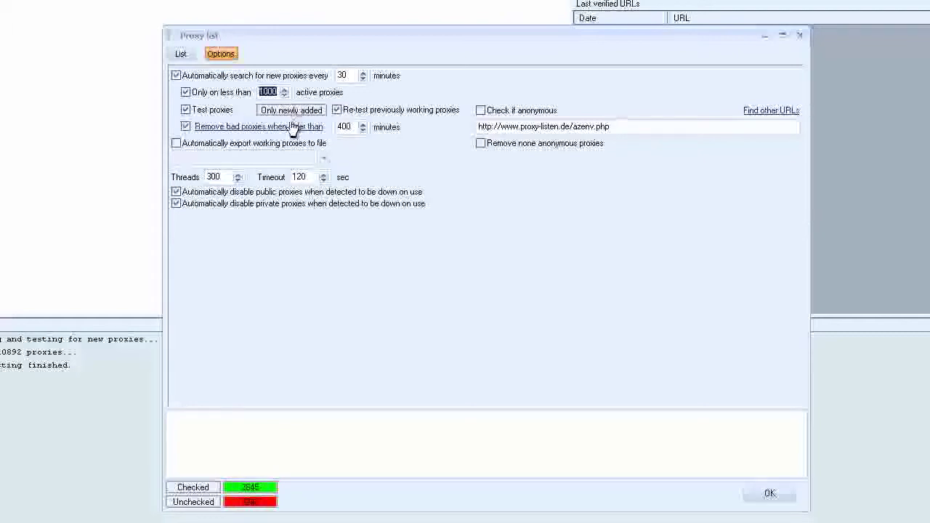
{"action": "left_click", "coordinate": [289, 115]}
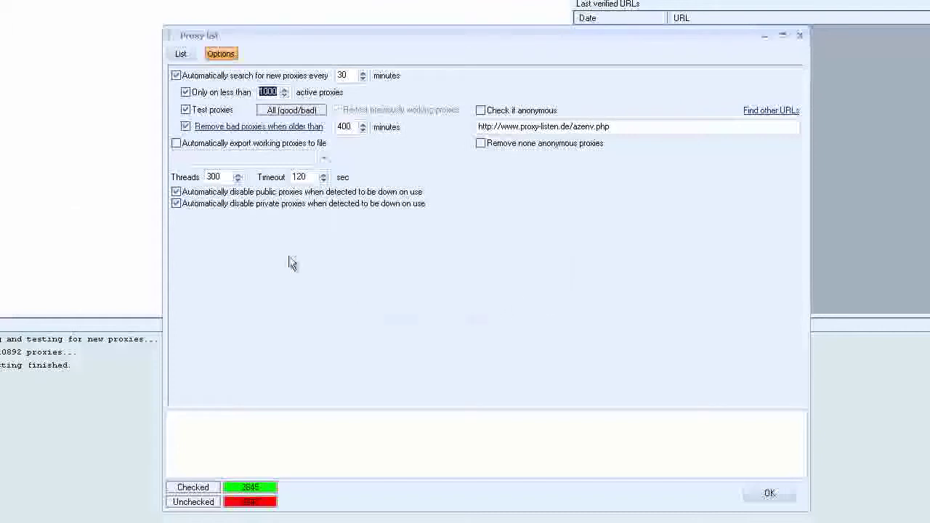
{"action": "double_click", "coordinate": [220, 177]}
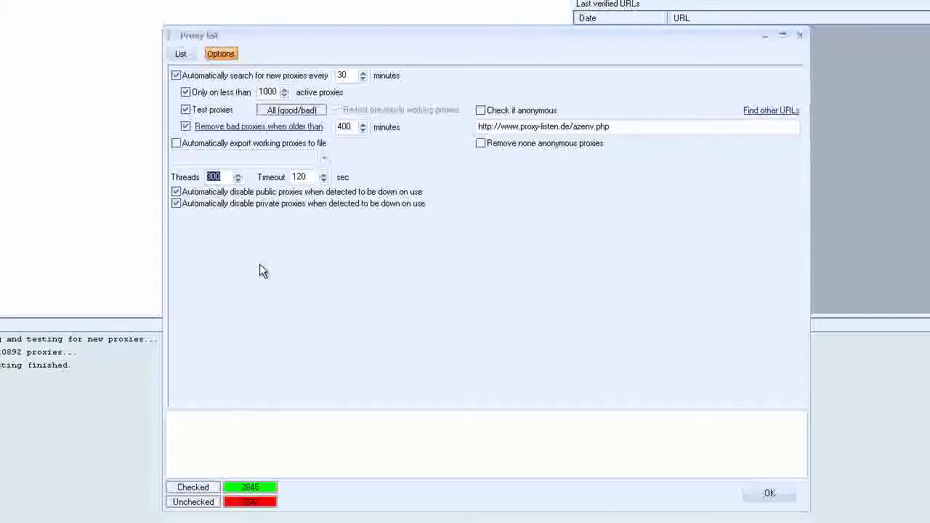
- Set proxy testing to 300 threads with a 120-second timeout and auto-disable downed private proxies
{"action": "left_click", "coordinate": [223, 177]}
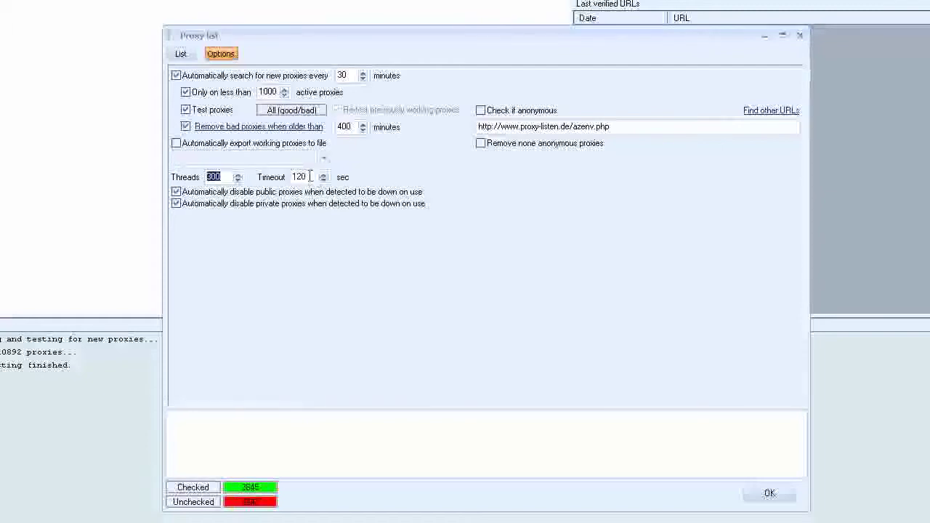
{"action": "key", "text": "Tab"}
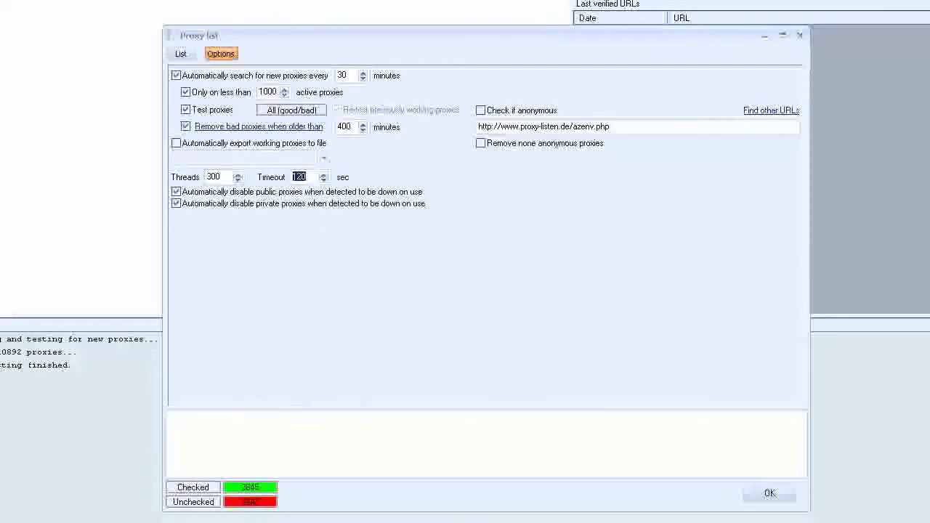
{"action": "left_click", "coordinate": [177, 203]}
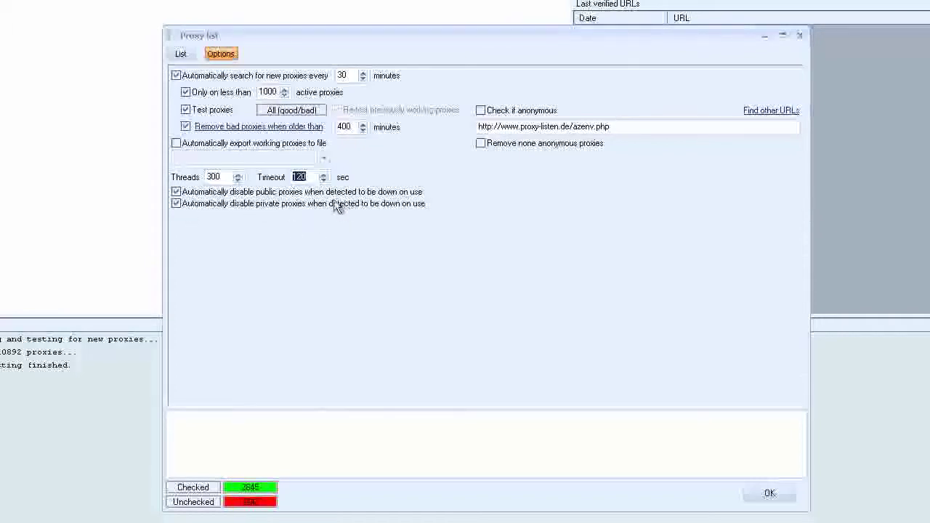
- Back on the List tab, delete all unchecked and not-working proxies via the Delete menu
{"action": "left_click", "coordinate": [179, 53]}
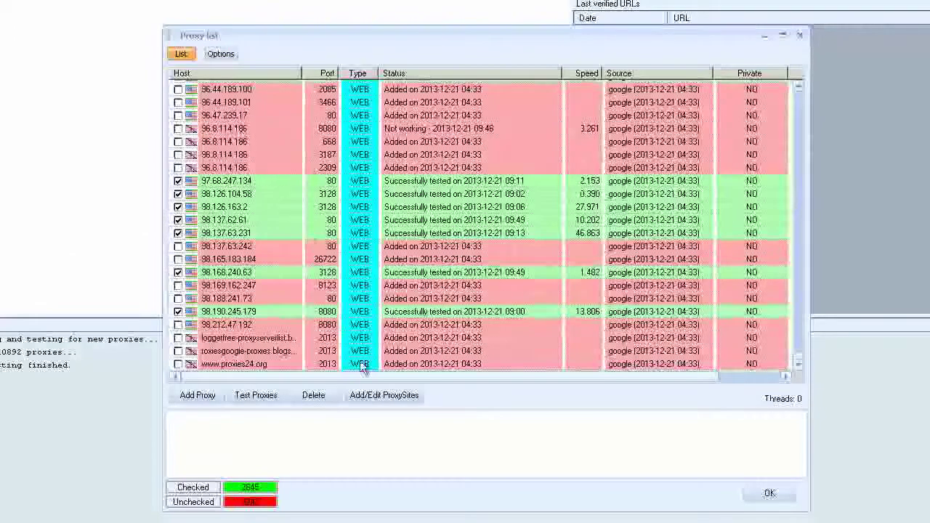
{"action": "left_click", "coordinate": [314, 398]}
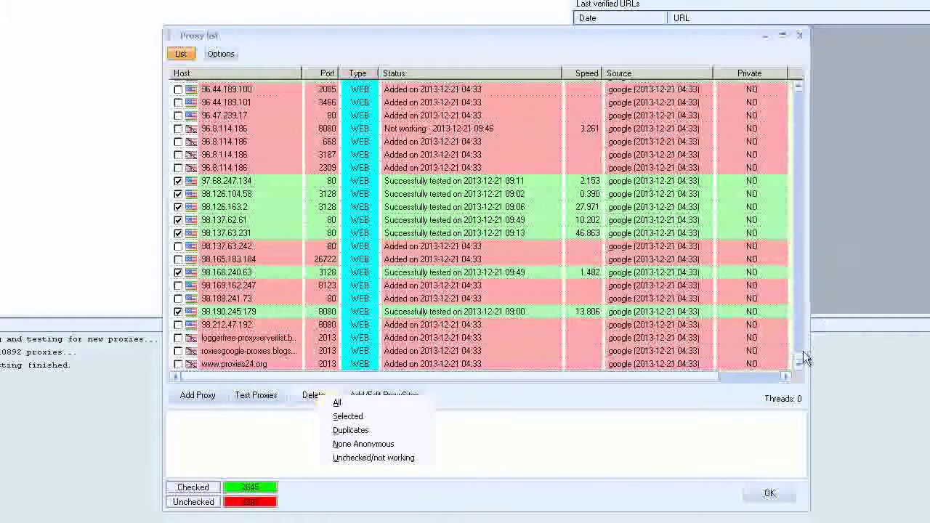
{"action": "mouse_move", "coordinate": [801, 351]}
{"action": "left_mouse_down"}
{"action": "mouse_move", "coordinate": [791, 173]}
{"action": "mouse_move", "coordinate": [800, 84]}
{"action": "mouse_move", "coordinate": [812, 327]}
{"action": "mouse_move", "coordinate": [805, 367]}
{"action": "left_mouse_up"}
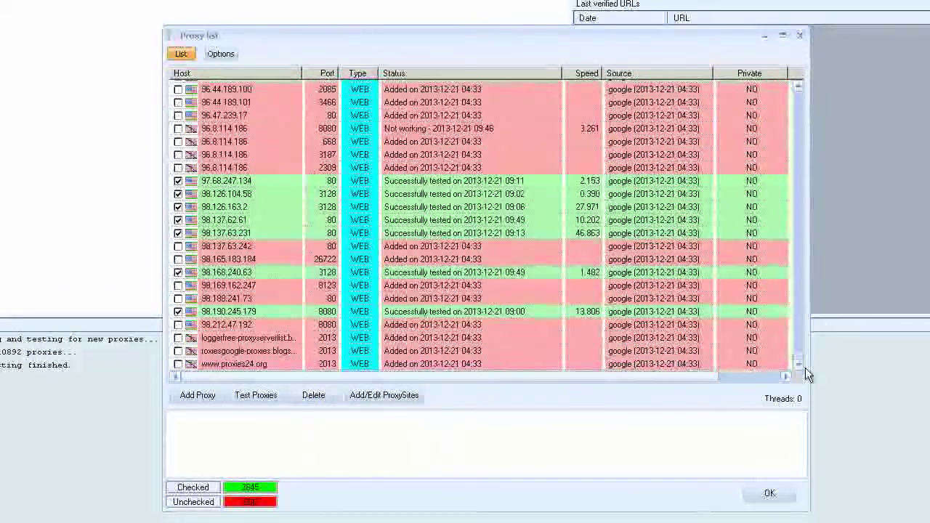
{"action": "scroll", "coordinate": [782, 158], "scroll_direction": "up", "scroll_amount": 10}
{"action": "scroll", "coordinate": [774, 399], "scroll_direction": "down", "scroll_amount": 10}
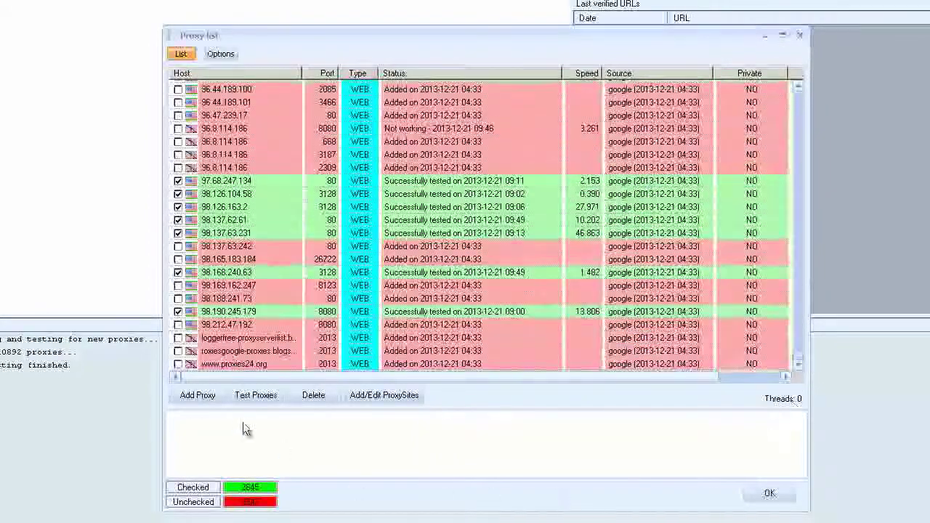
{"action": "left_click", "coordinate": [312, 396]}
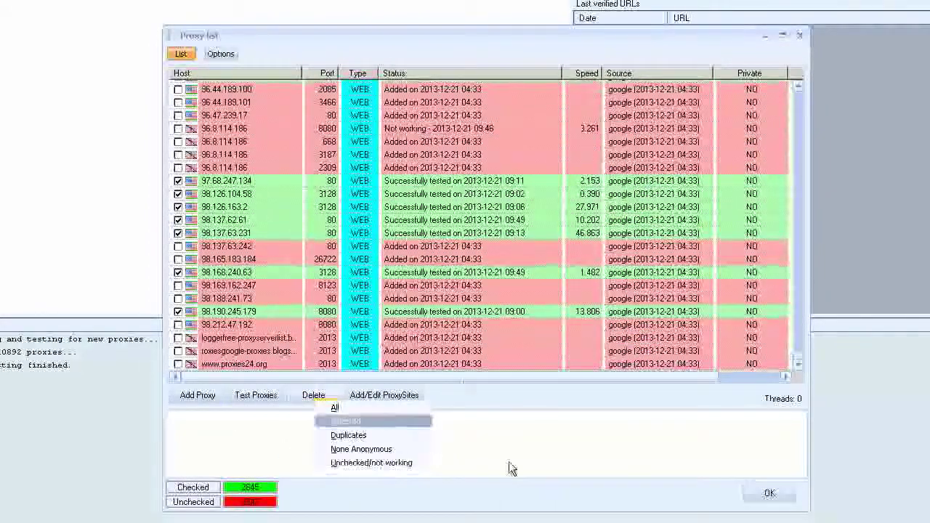
{"action": "left_click", "coordinate": [366, 463]}
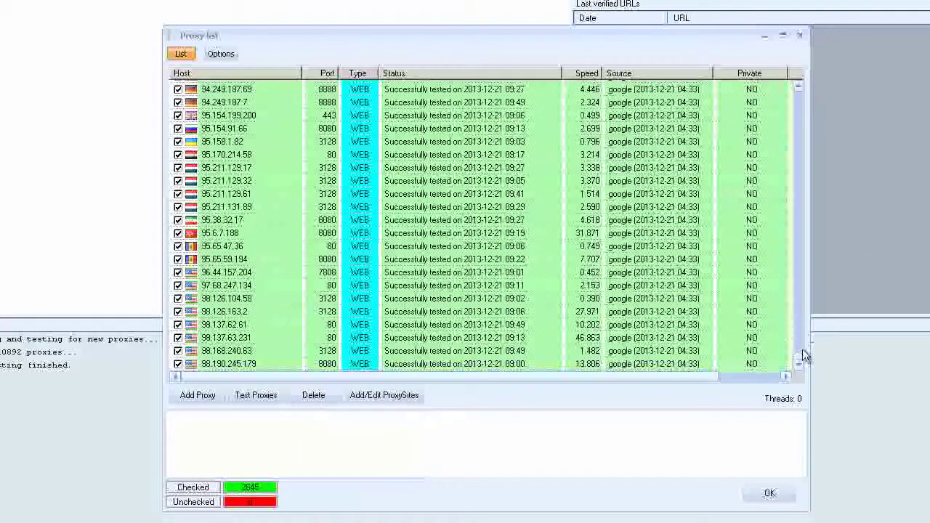
- Scroll through the proxy list to confirm 2645 successfully tested proxies and 0 unchecked remain
{"action": "left_click_drag", "start_coordinate": [797, 352], "coordinate": [792, 79]}
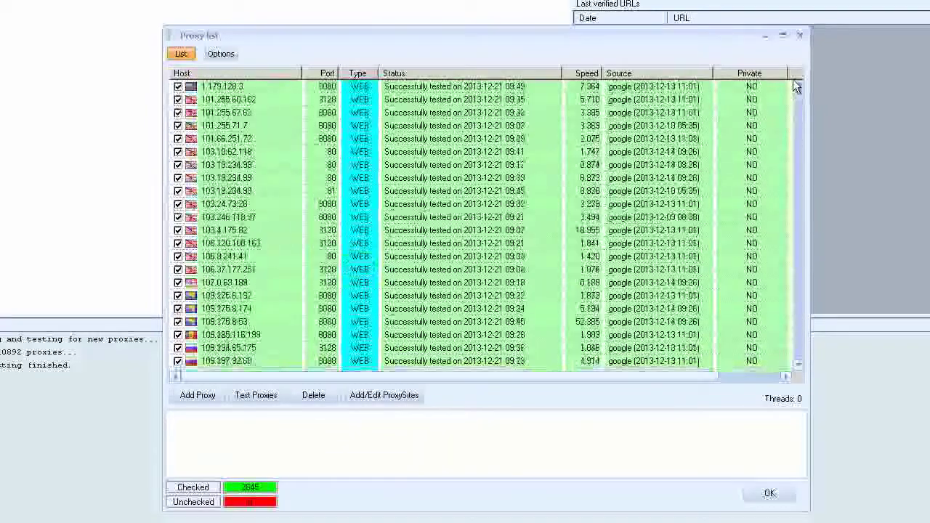
{"action": "left_click_drag", "start_coordinate": [807, 195], "coordinate": [819, 368]}
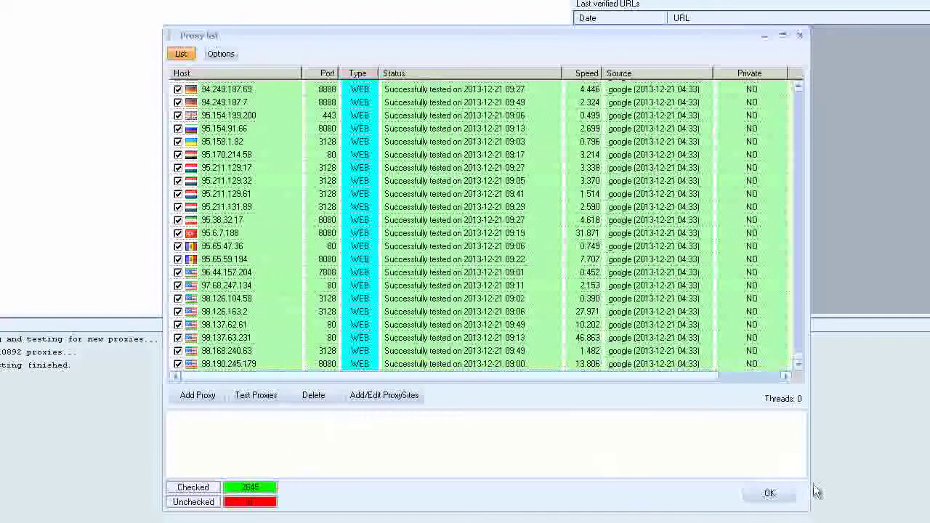
- Confirm the Proxy list with OK and tick Private next to Search Engines in Submission settings
{"action": "left_click", "coordinate": [767, 497]}
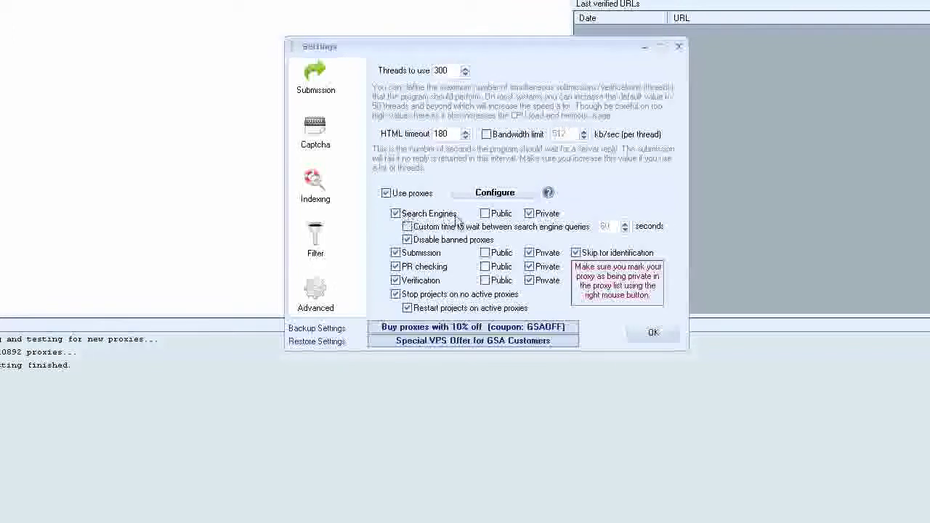
{"action": "left_click", "coordinate": [530, 215]}
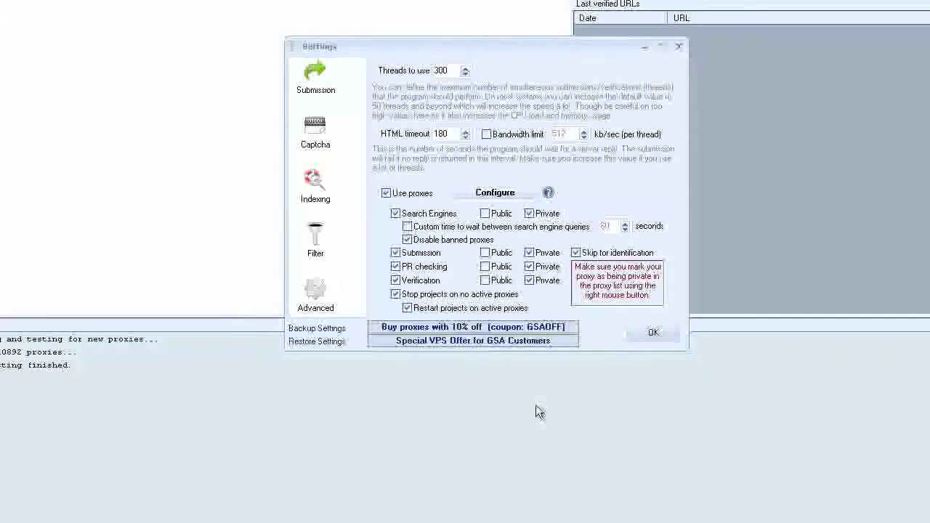
- Tick the Public proxy option for both Verification and PR checking in Submission settings
{"action": "left_click", "coordinate": [485, 280]}
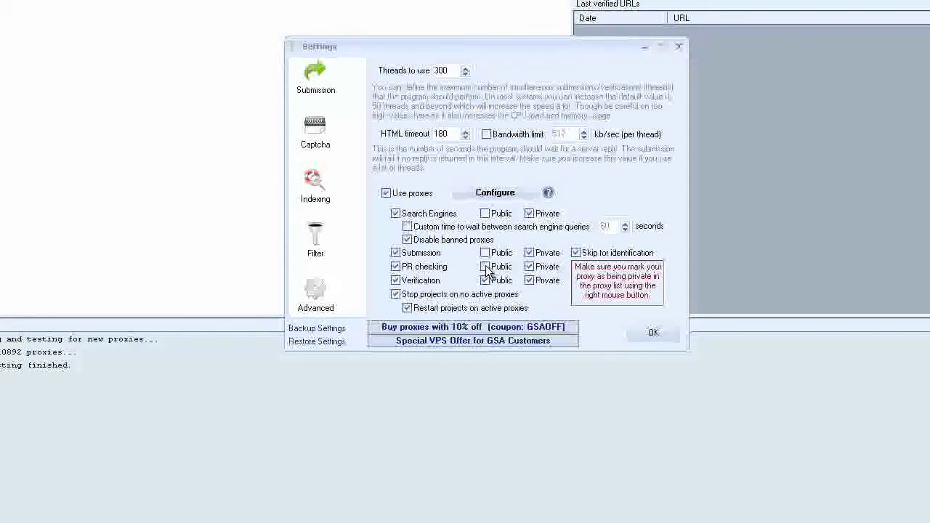
{"action": "left_click", "coordinate": [485, 266]}
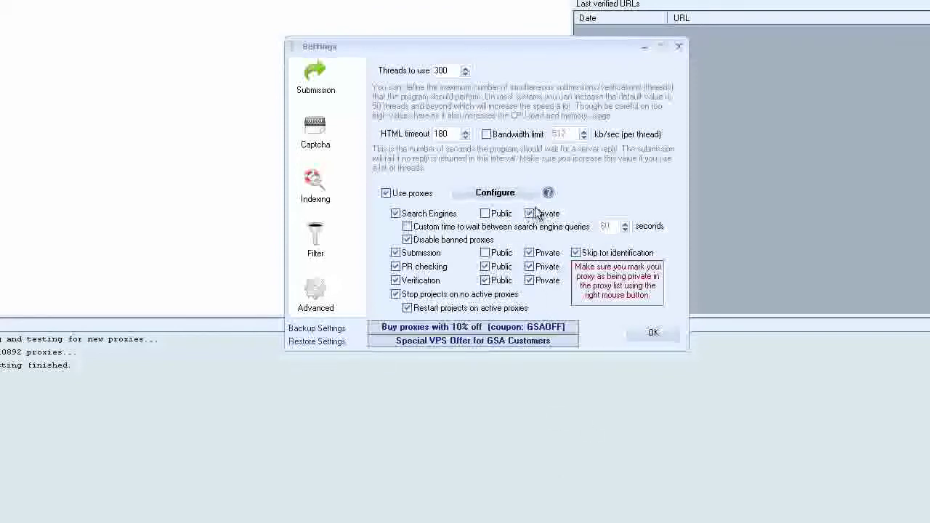